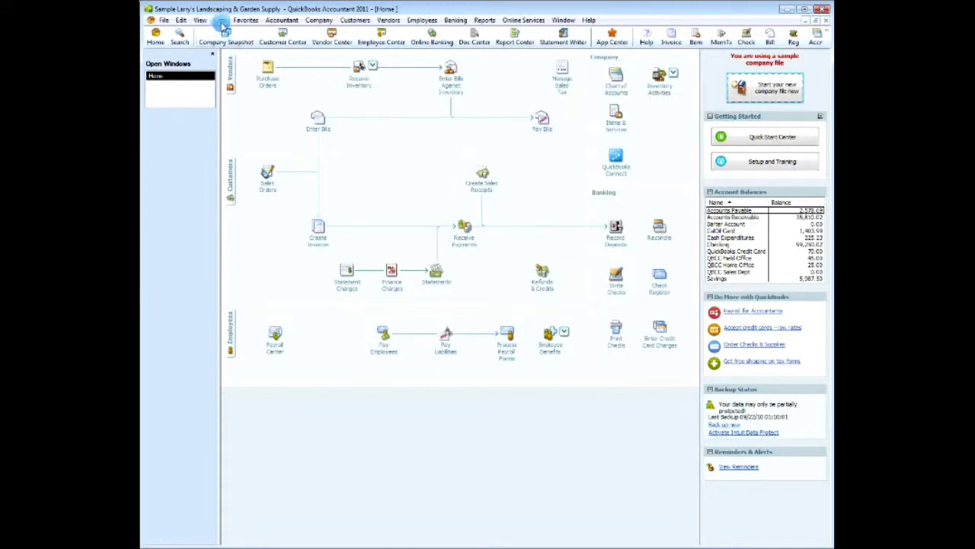
# Open the Chart of Accounts from the Lists menu
pyautogui.click(220, 20)
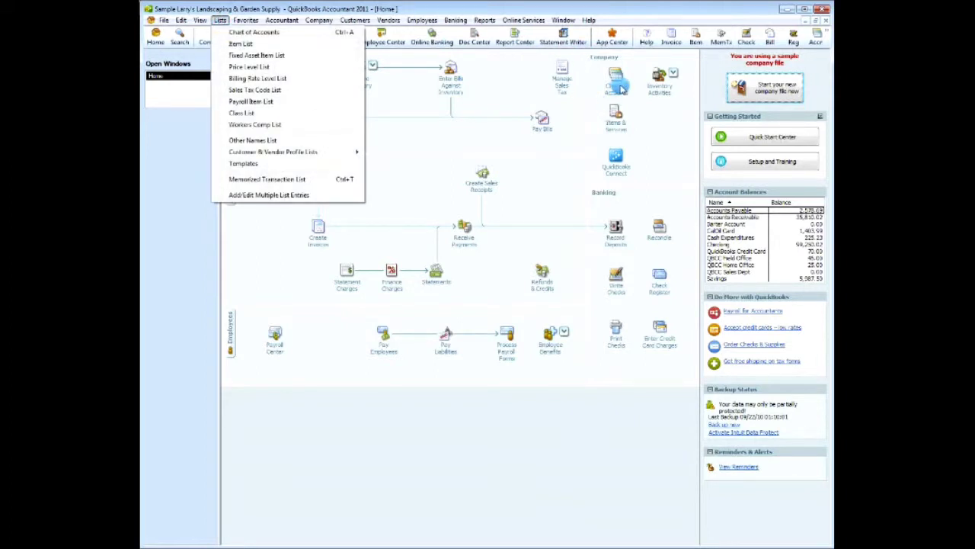
pyautogui.press('Down')
pyautogui.press('Return')
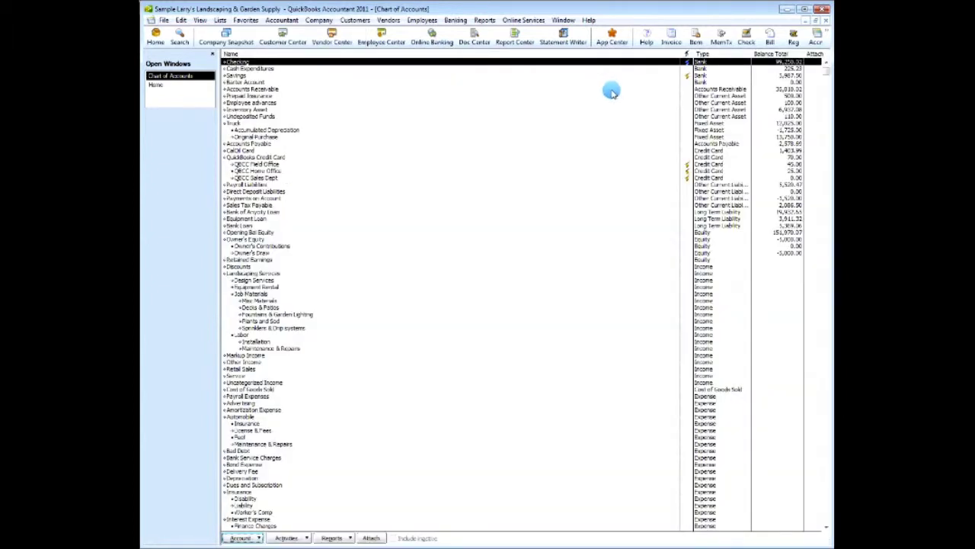
pyautogui.rightClick(240, 64)
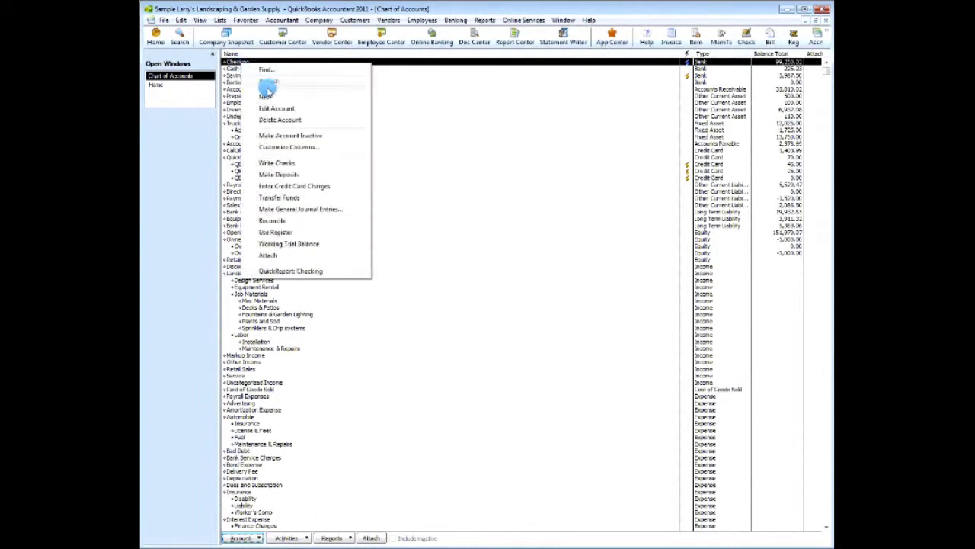
pyautogui.click(270, 110)
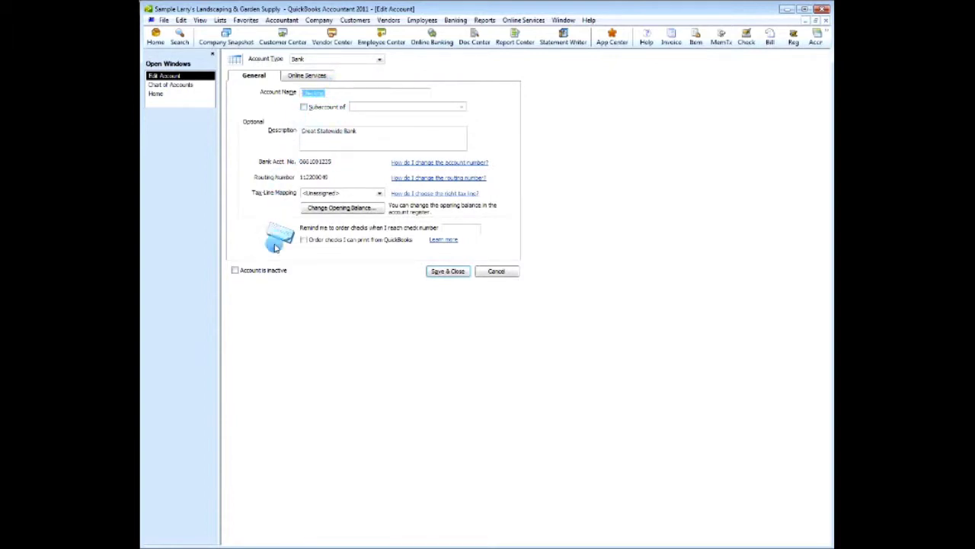
pyautogui.click(496, 273)
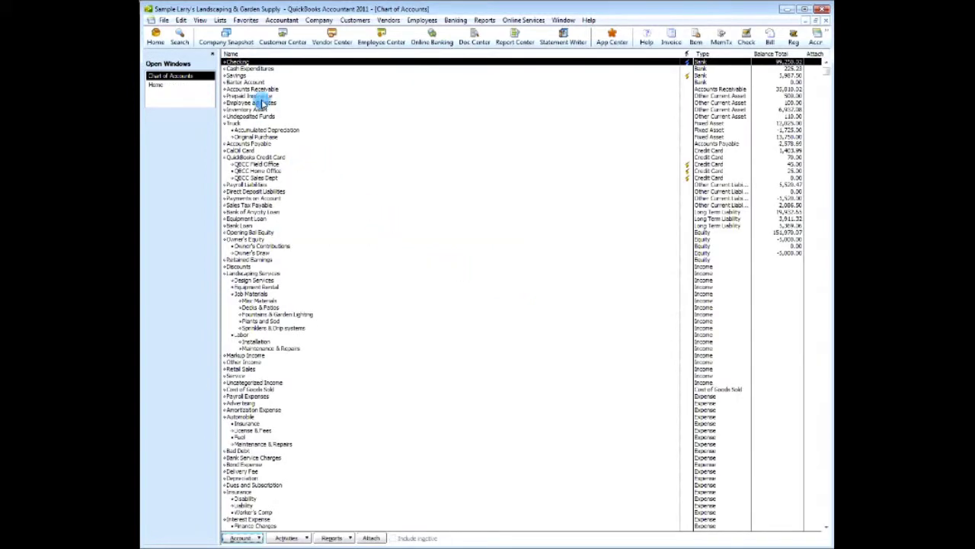
# Turn on 'Use account numbers' in the company-wide Accounting preferences and apply it
pyautogui.click(182, 20)
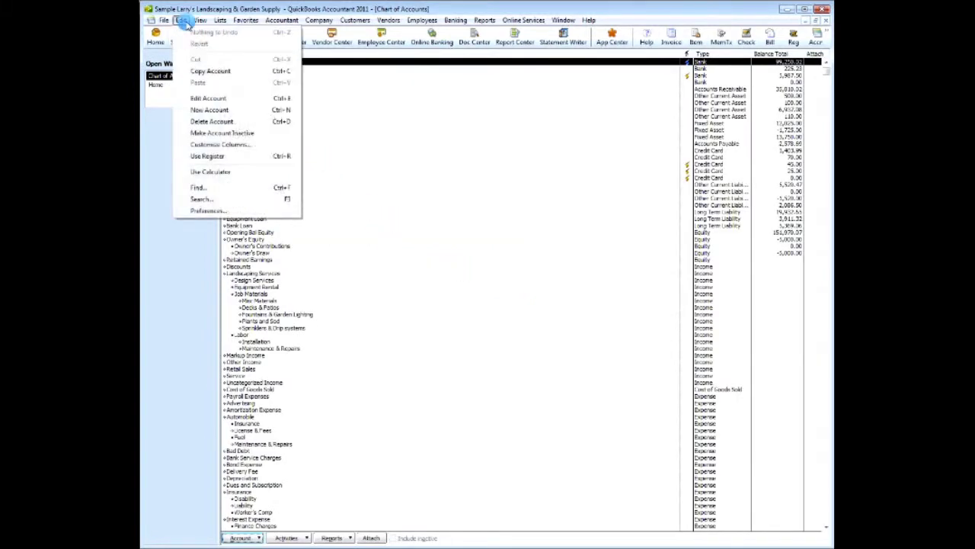
pyautogui.click(207, 211)
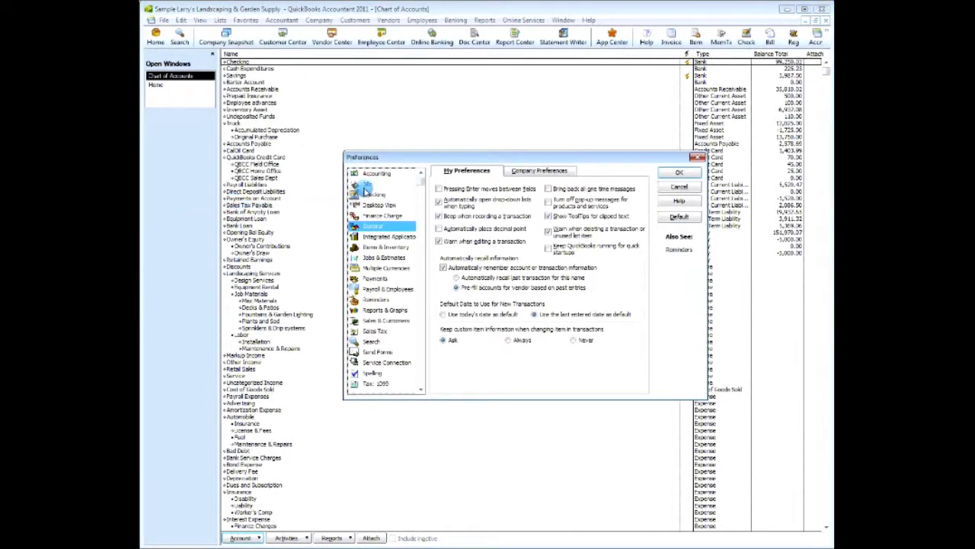
pyautogui.click(377, 175)
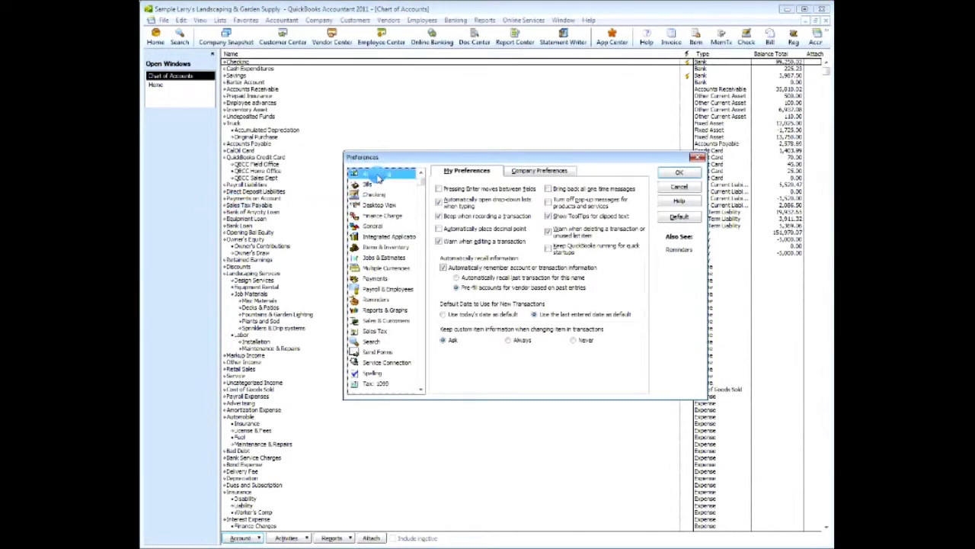
pyautogui.click(542, 172)
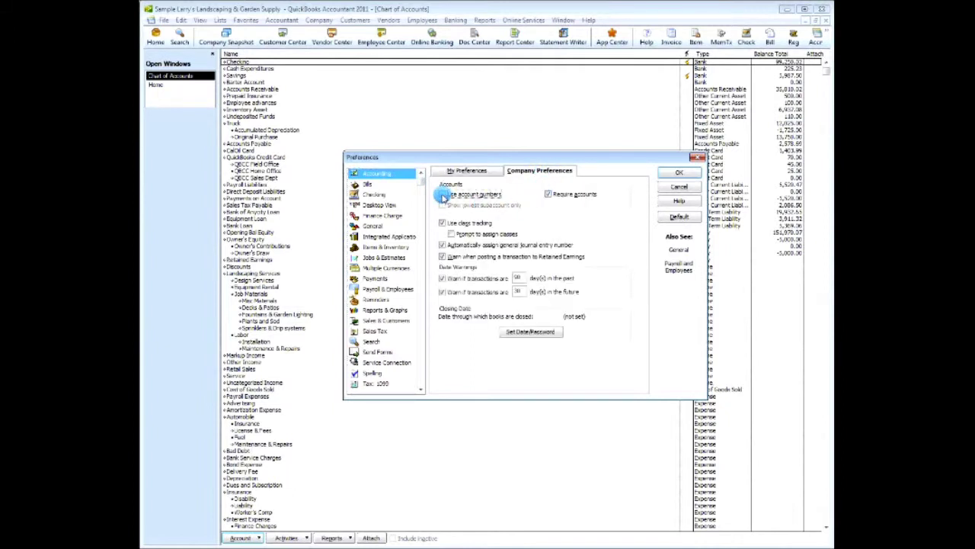
pyautogui.click(443, 195)
pyautogui.click(679, 176)
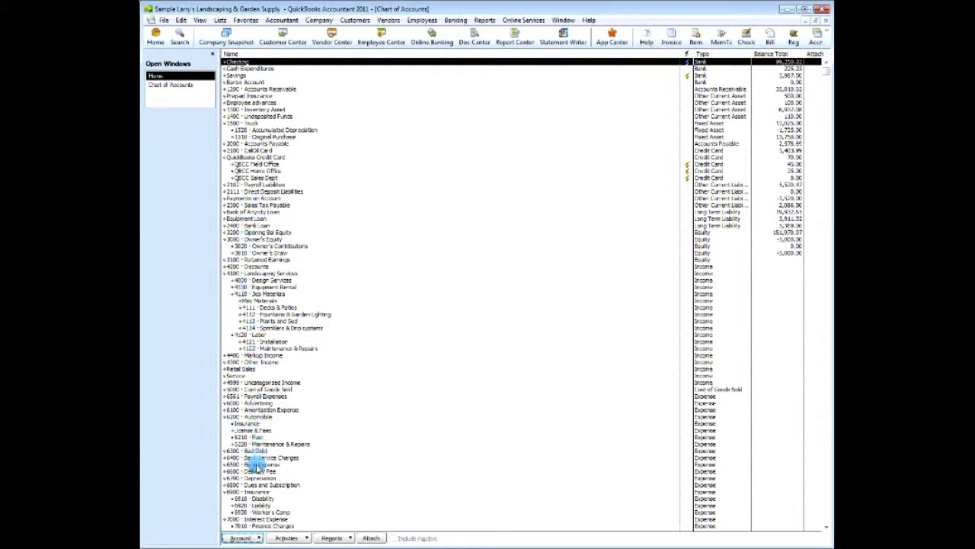
# Edit the Checking account to give it account number 101 and save
pyautogui.rightClick(234, 63)
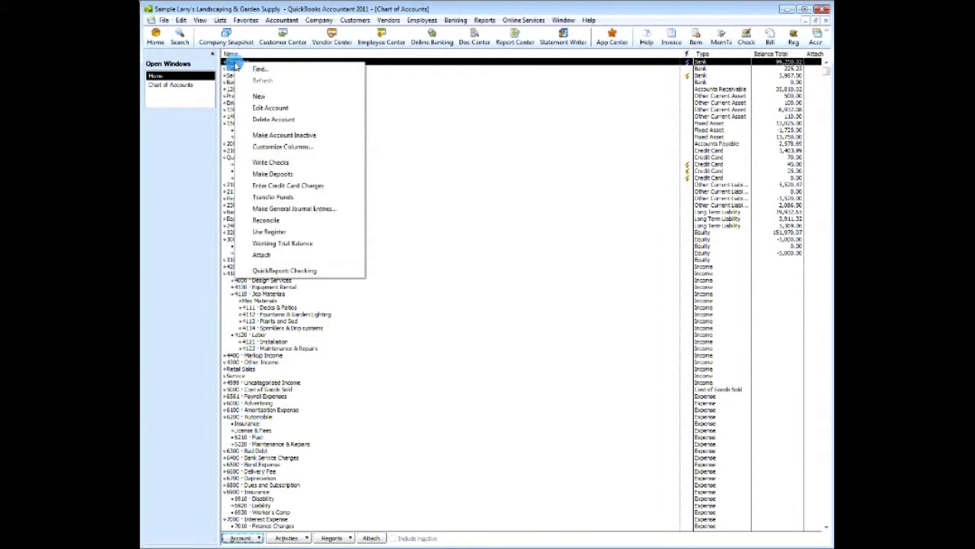
pyautogui.click(263, 111)
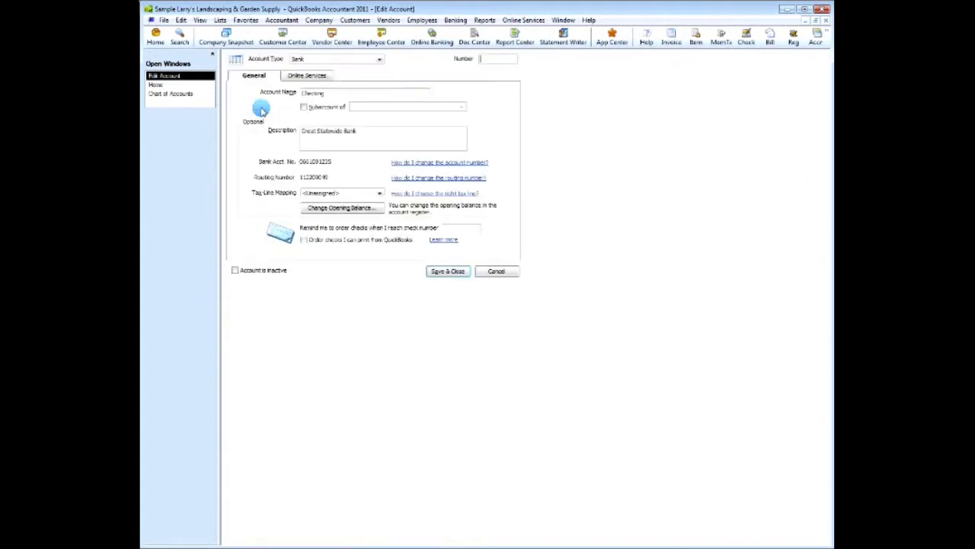
pyautogui.click(487, 59)
pyautogui.write('101')
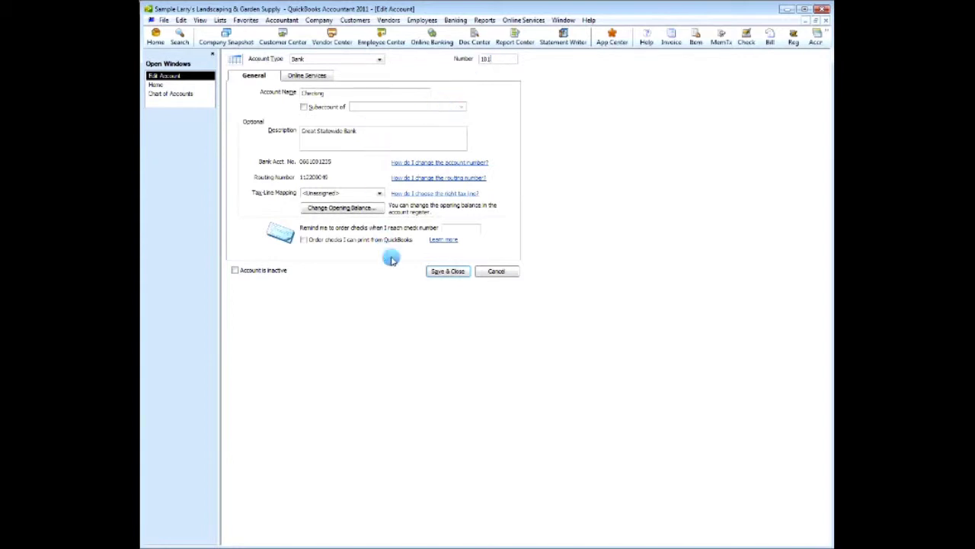
pyautogui.click(444, 272)
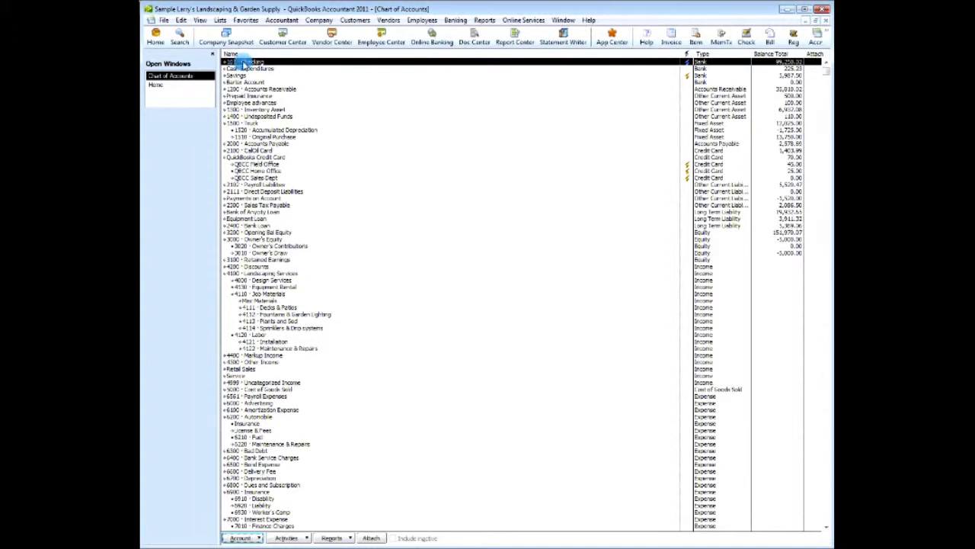
# Extend the Checking account's number from 101 to 10125 and save it
pyautogui.rightClick(244, 64)
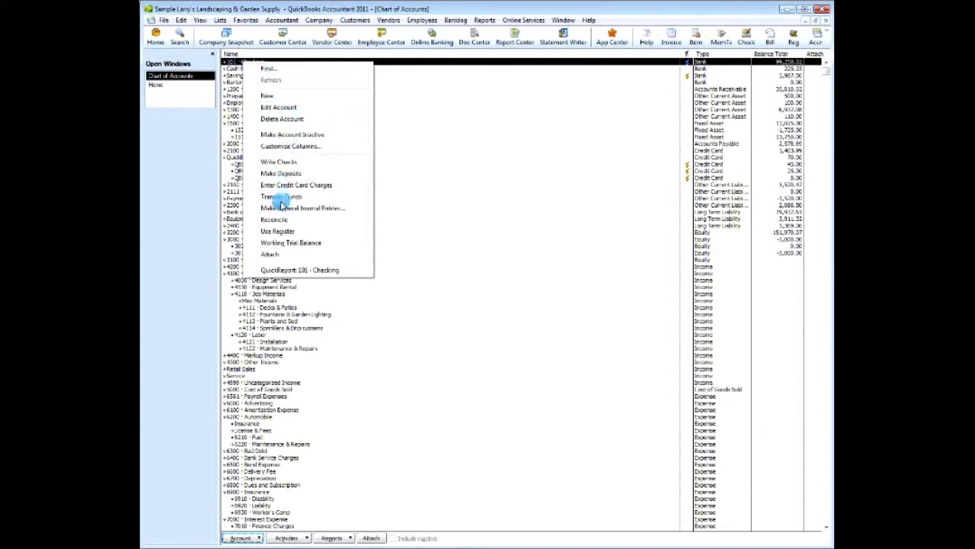
pyautogui.click(278, 108)
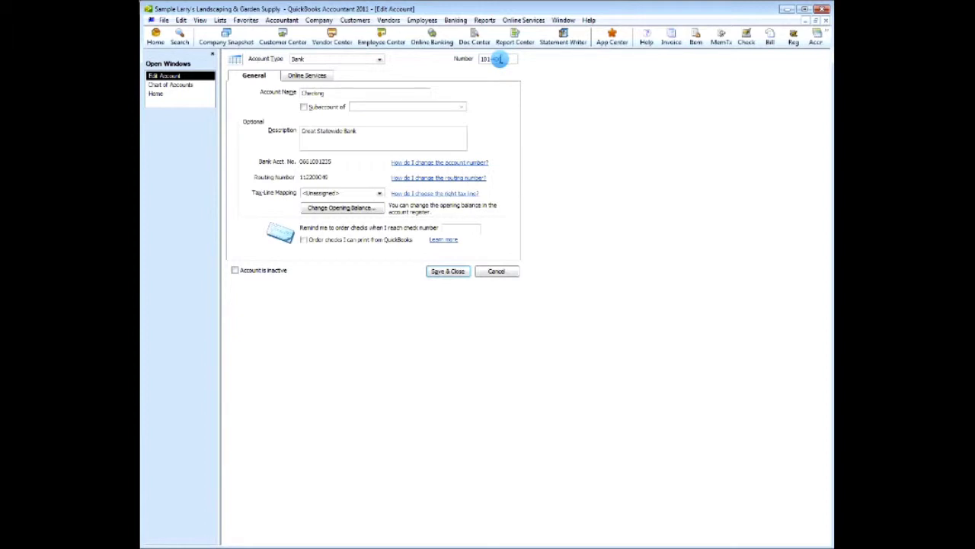
pyautogui.write('0')
pyautogui.write('0')
pyautogui.write('0')
pyautogui.rightClick(501, 59)
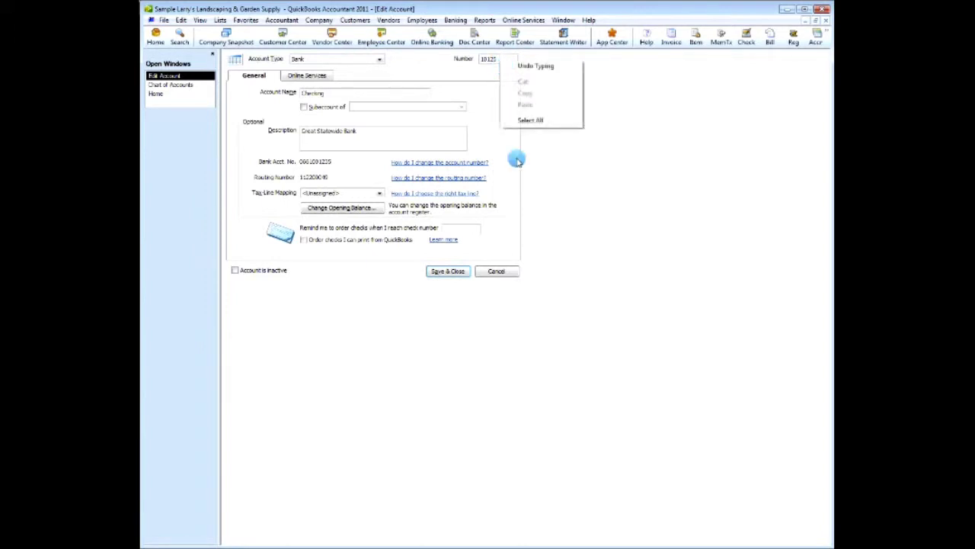
pyautogui.click(448, 272)
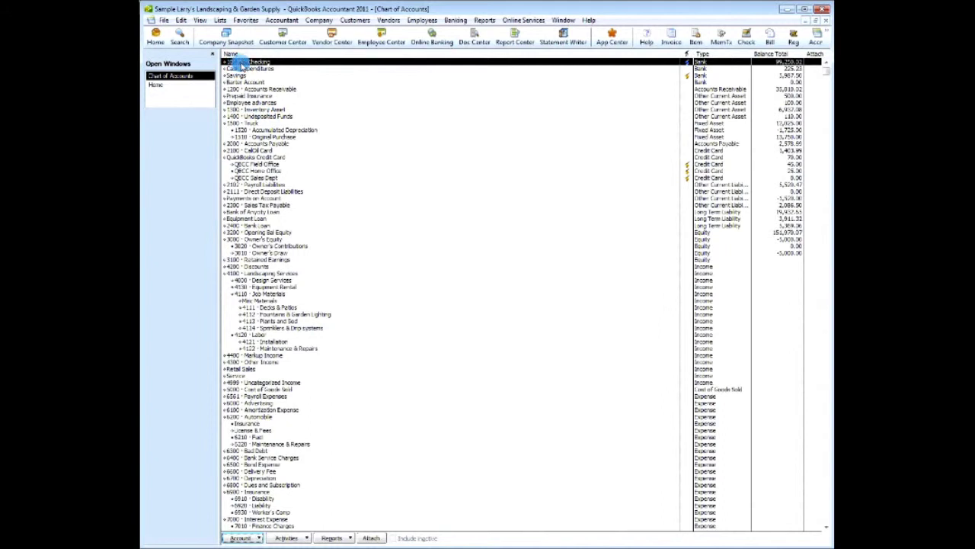
# Trim the Checking account number from 10125 back to 101 and save
pyautogui.rightClick(241, 66)
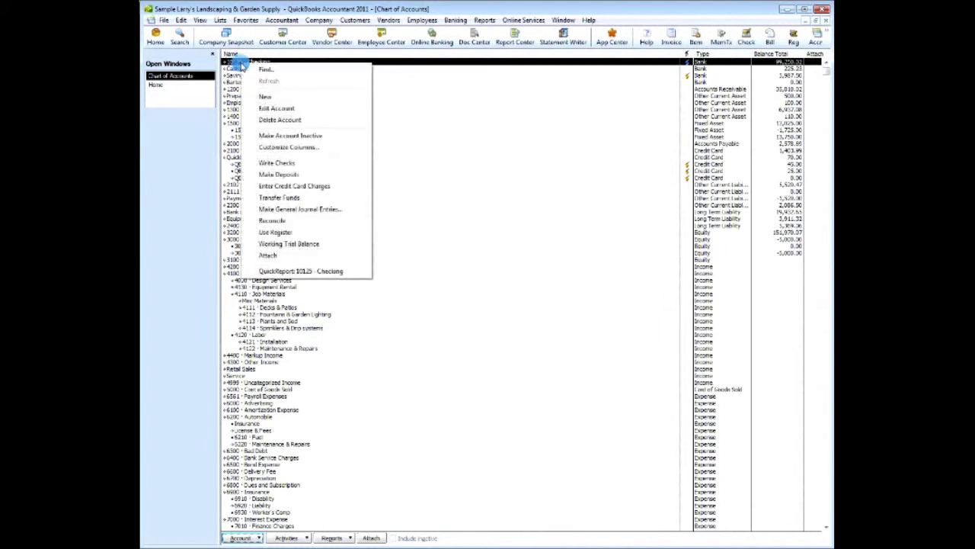
pyautogui.click(277, 109)
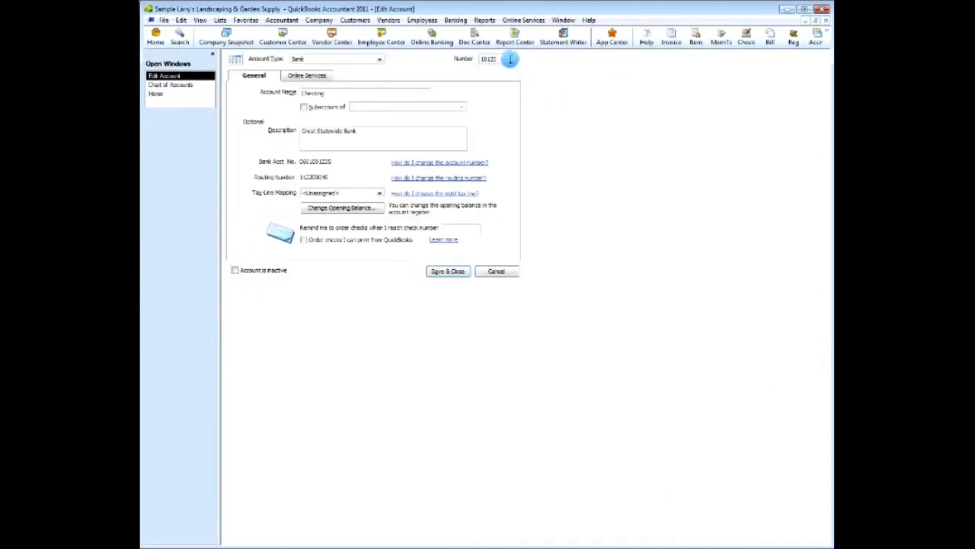
pyautogui.press('BackSpace')
pyautogui.press('BackSpace')
pyautogui.click(444, 273)
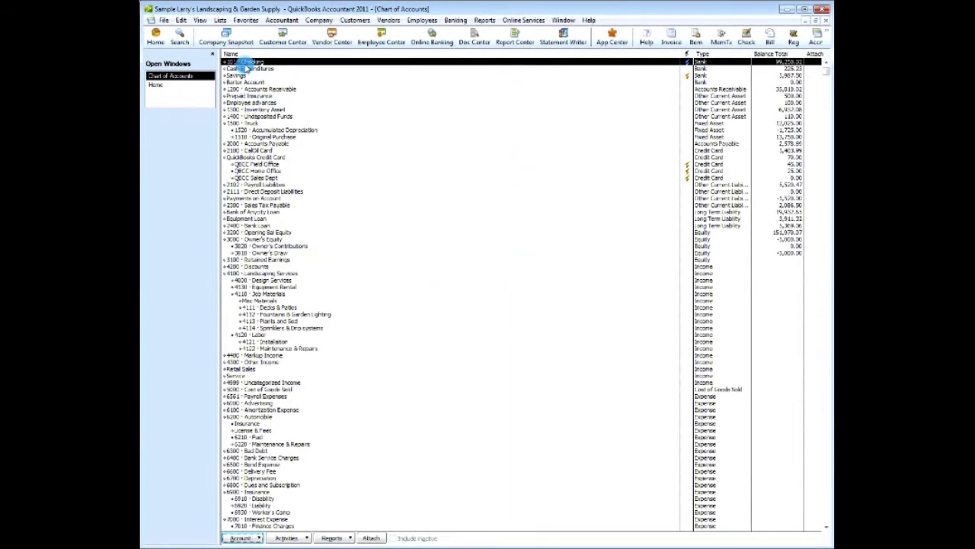
# Start a new account of type Bank from the Account menu
pyautogui.click(241, 538)
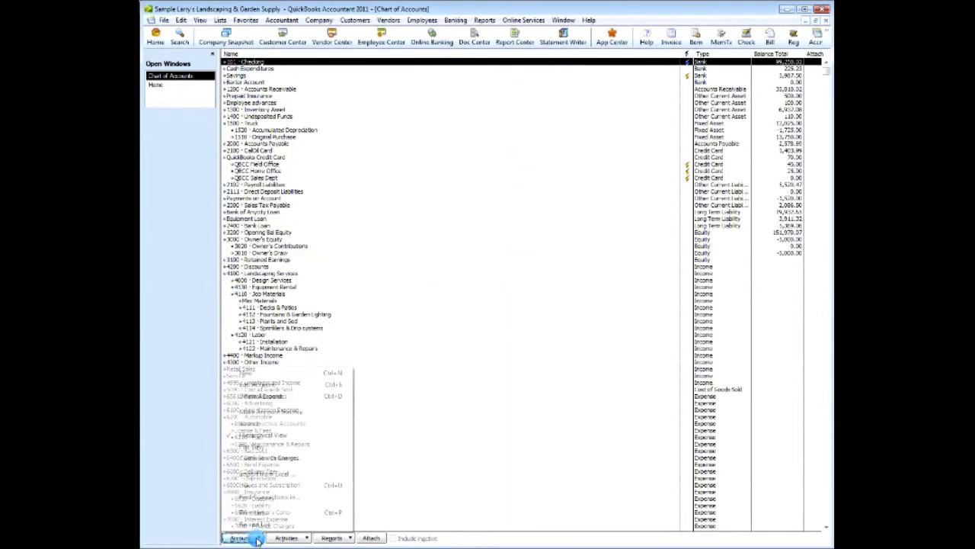
pyautogui.click(248, 373)
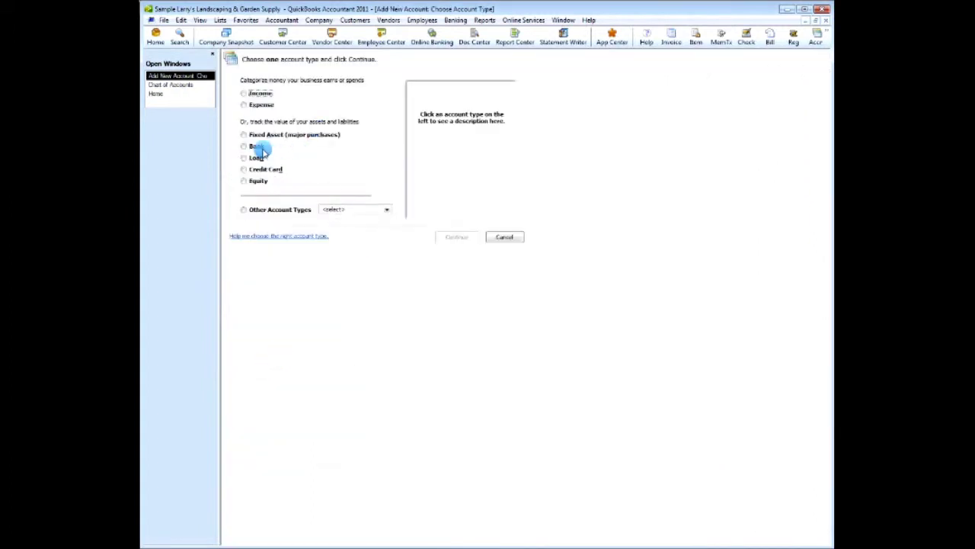
pyautogui.click(260, 149)
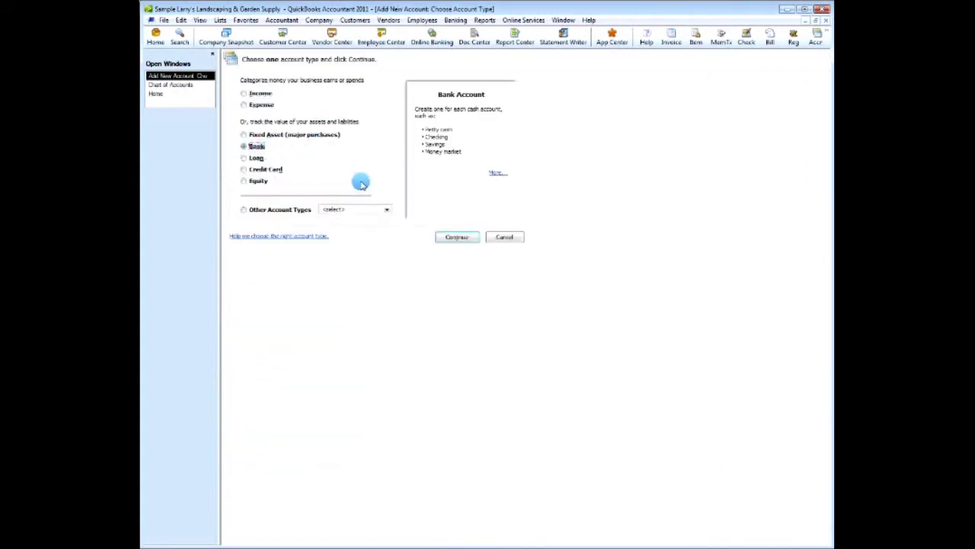
pyautogui.click(456, 236)
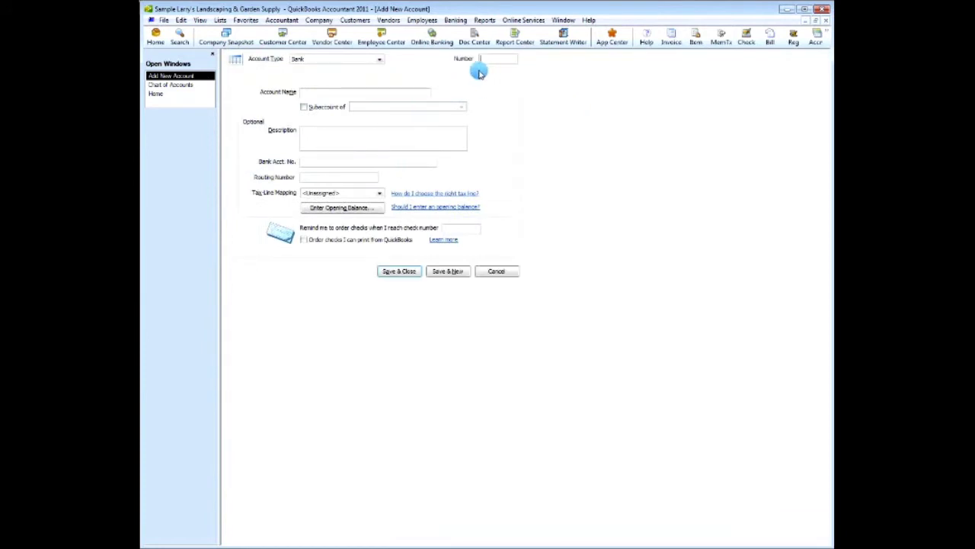
# Save it as 'Location 2', number 2, subaccount of 101 Checking, declining online services
pyautogui.click(343, 93)
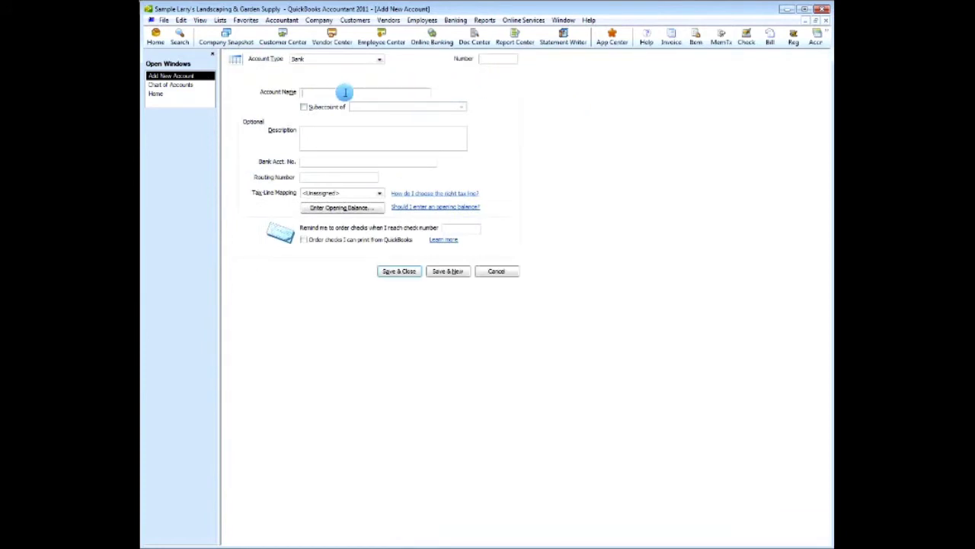
pyautogui.write('Location 2')
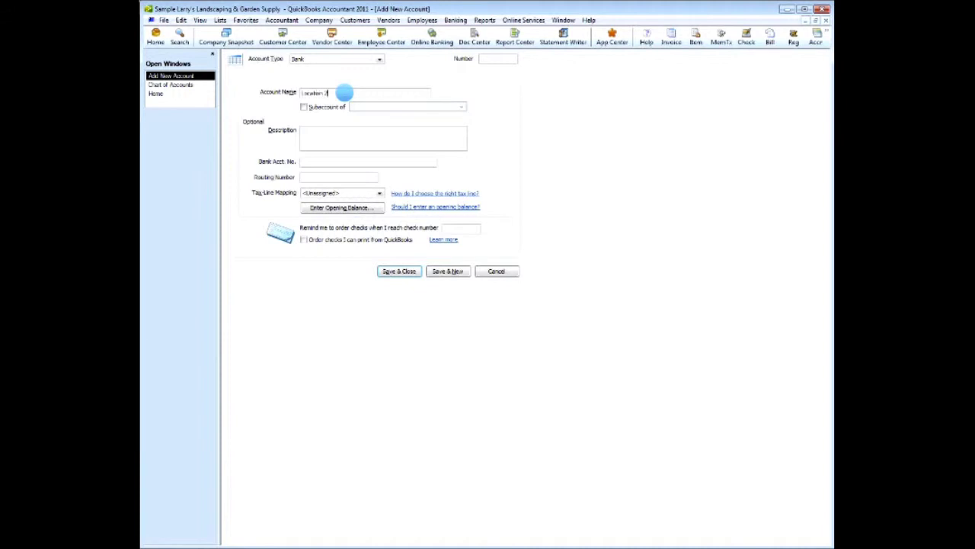
pyautogui.click(507, 61)
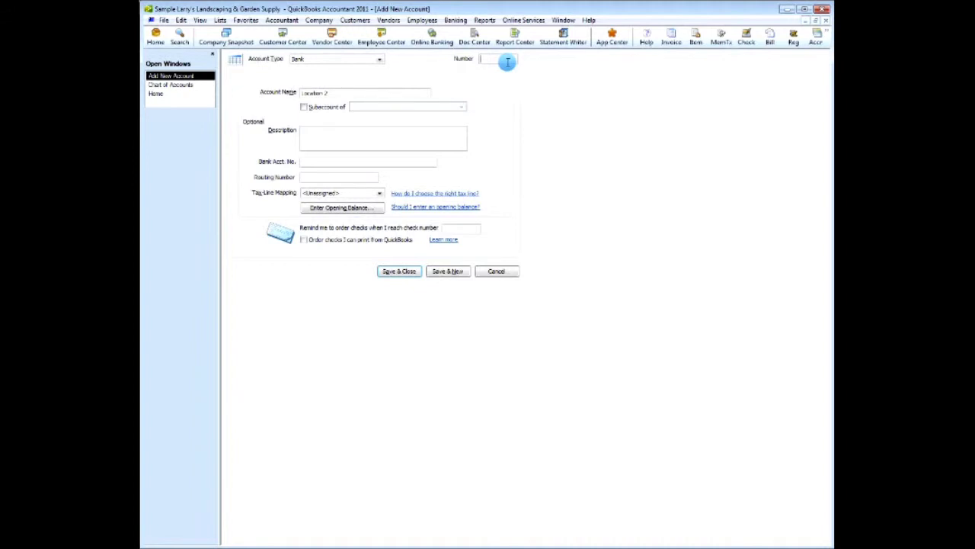
pyautogui.write('2')
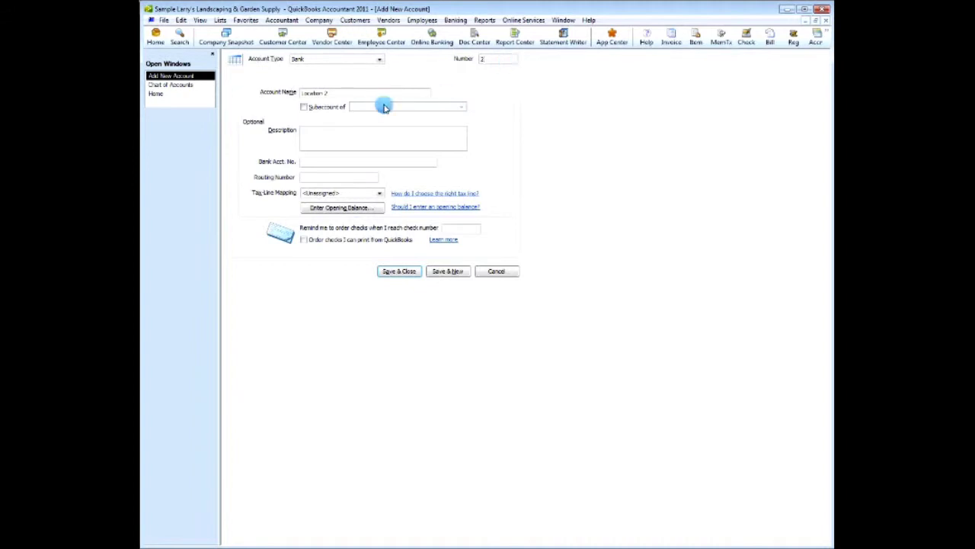
pyautogui.click(304, 107)
pyautogui.click(461, 108)
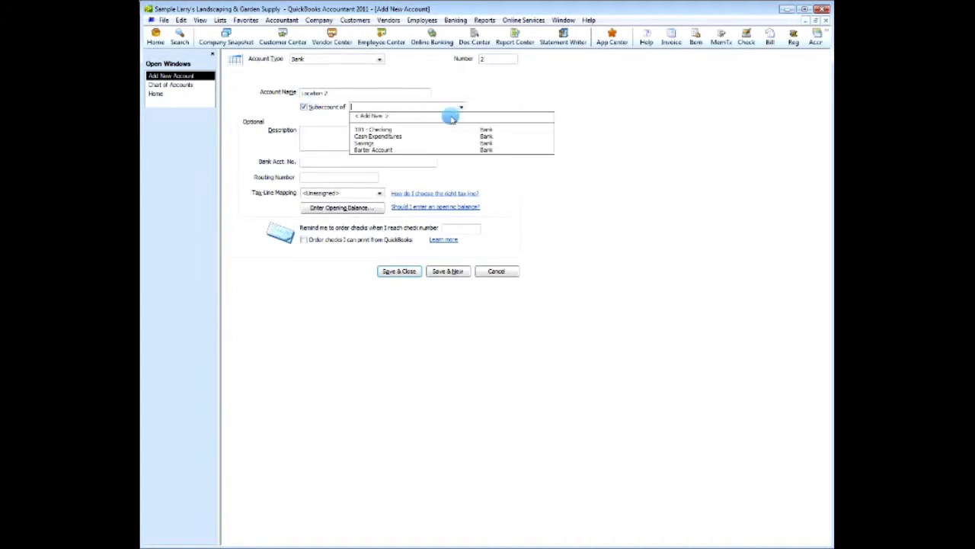
pyautogui.click(387, 129)
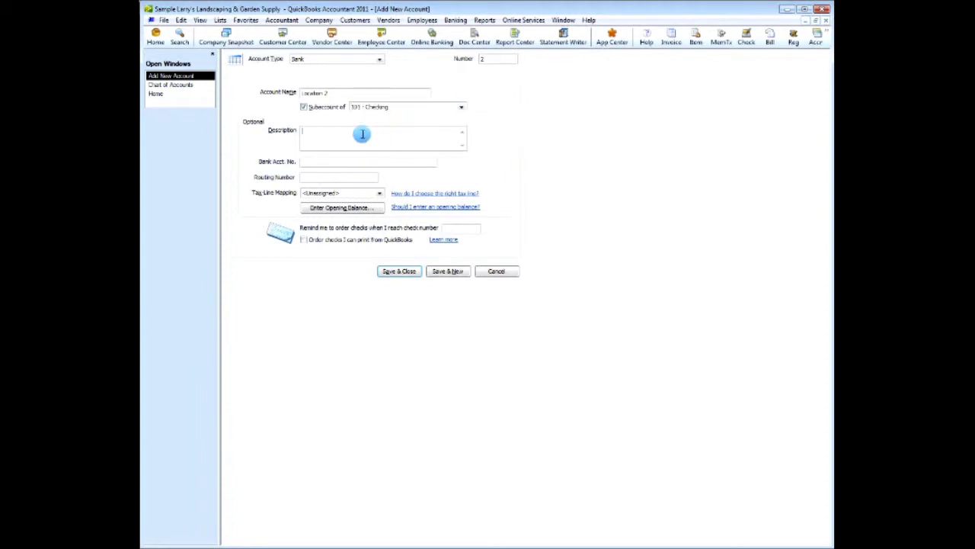
pyautogui.click(403, 271)
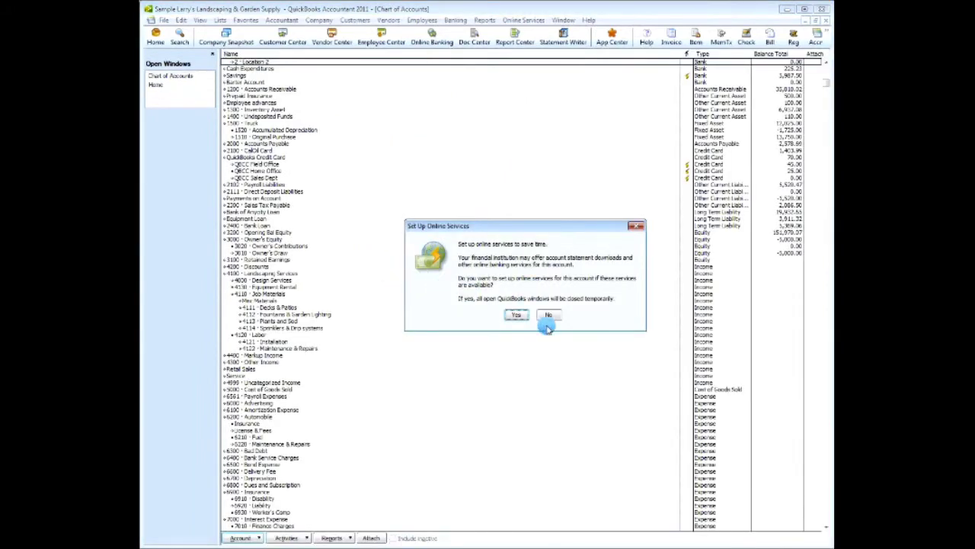
pyautogui.click(547, 315)
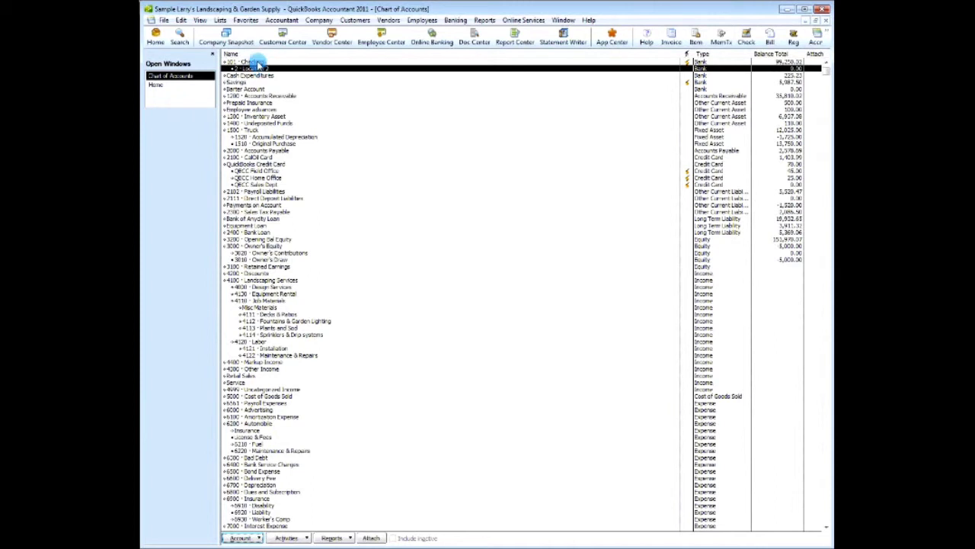
pyautogui.click(257, 70)
# Start another new Bank account from the 101 Checking context menu
pyautogui.rightClick(249, 62)
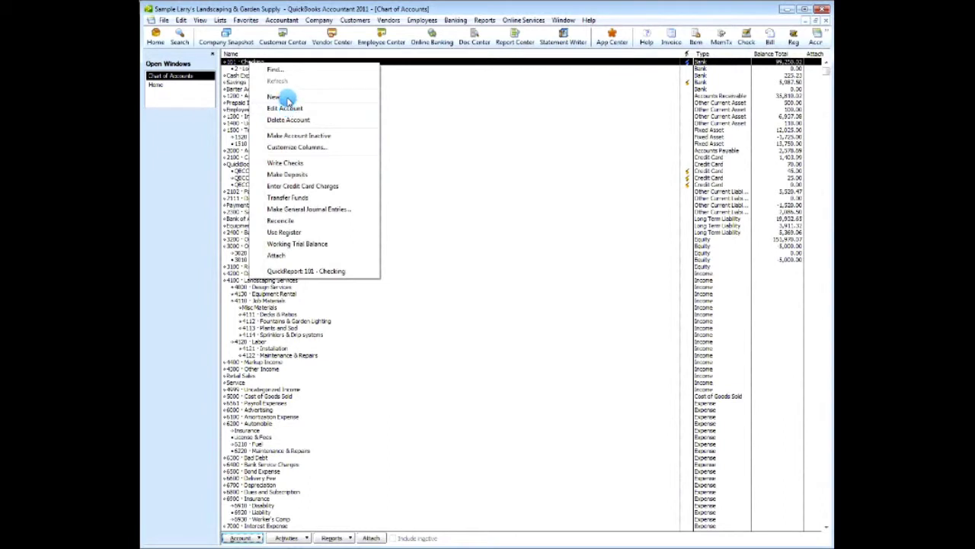
pyautogui.click(286, 97)
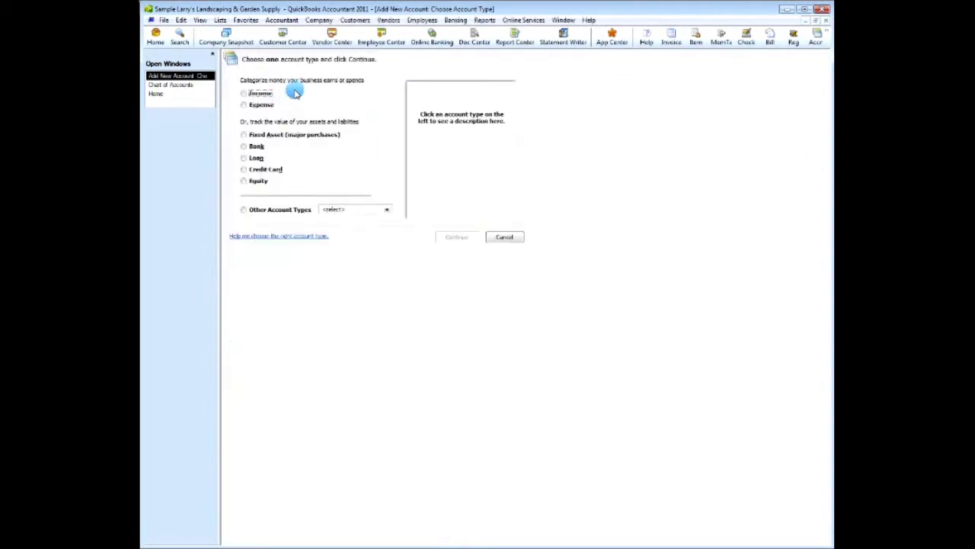
pyautogui.click(255, 145)
pyautogui.click(458, 237)
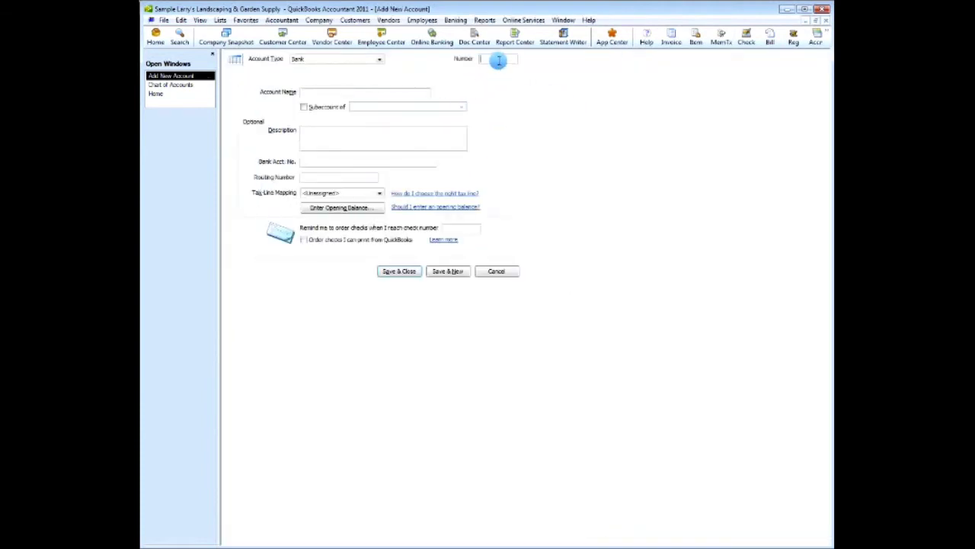
# Save it as number 1, 'Location 1', subaccount of 101 Checking, dismissing online services
pyautogui.click(498, 60)
pyautogui.write('1')
pyautogui.press('Tab')
pyautogui.write('Location 1')
pyautogui.click(304, 107)
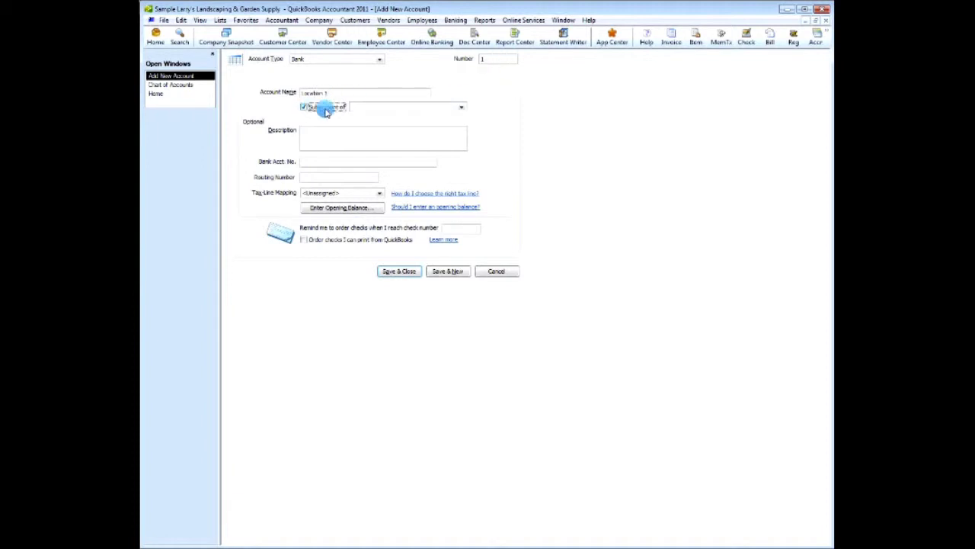
pyautogui.click(461, 105)
pyautogui.click(366, 127)
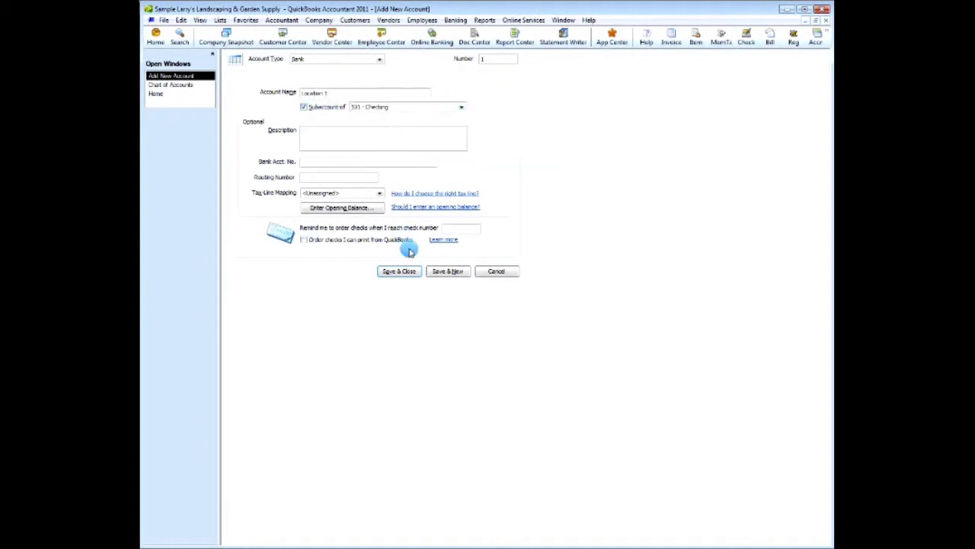
pyautogui.click(406, 272)
pyautogui.click(531, 314)
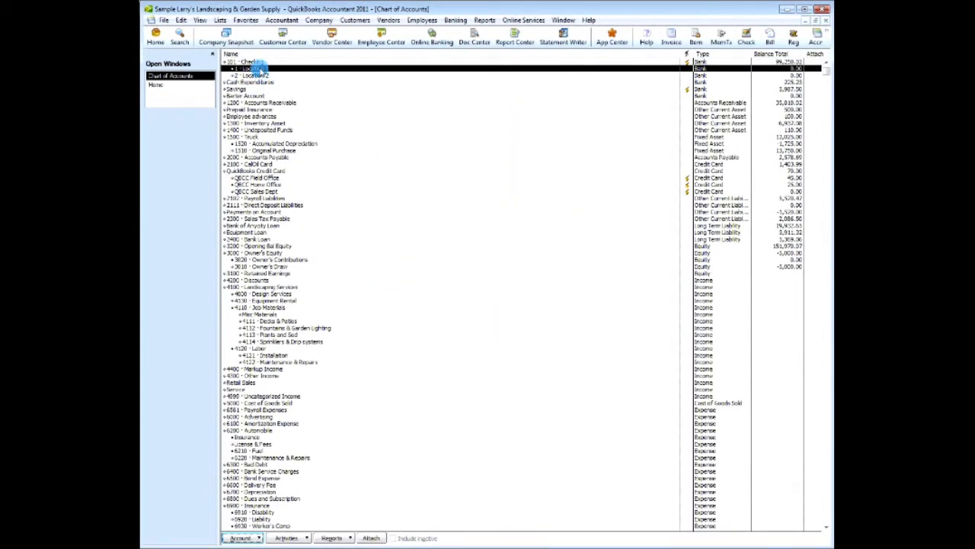
pyautogui.click(266, 77)
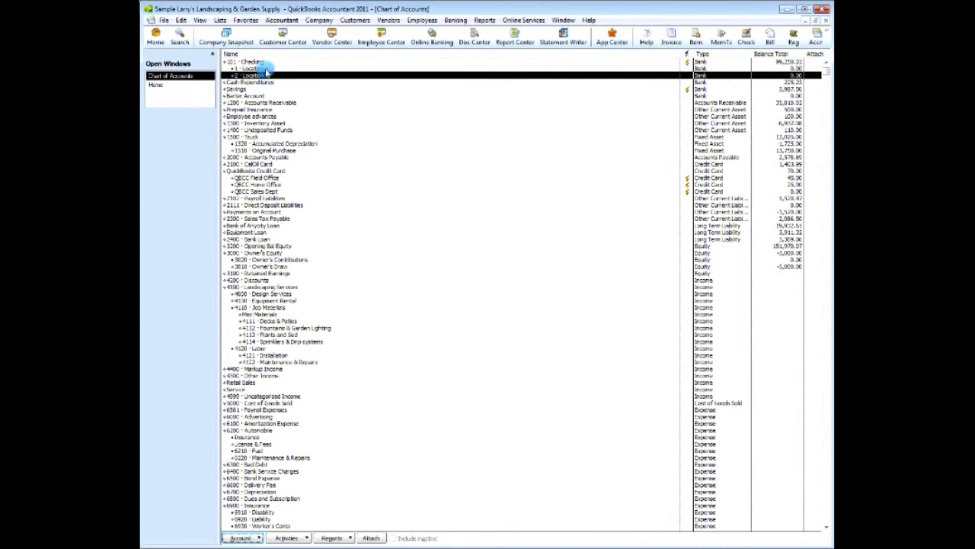
pyautogui.click(264, 68)
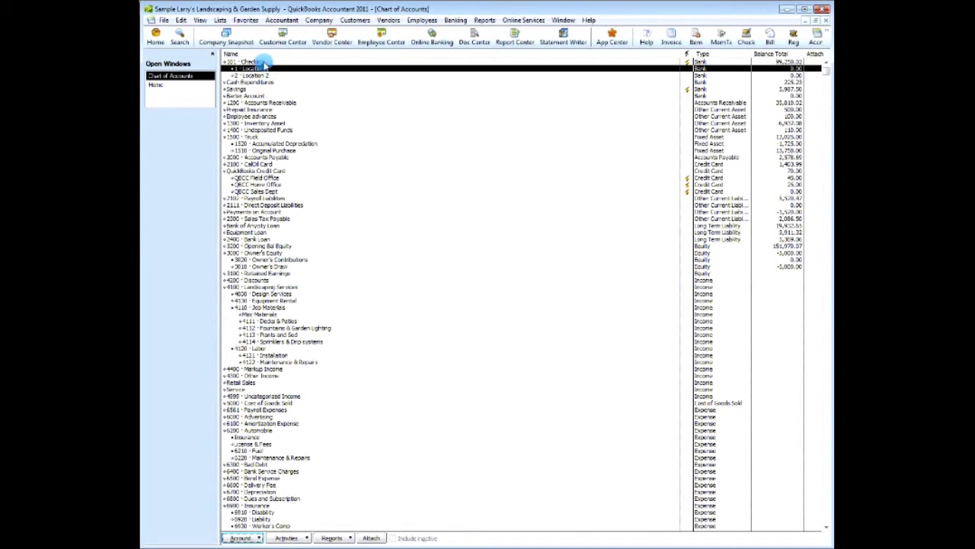
pyautogui.click(261, 62)
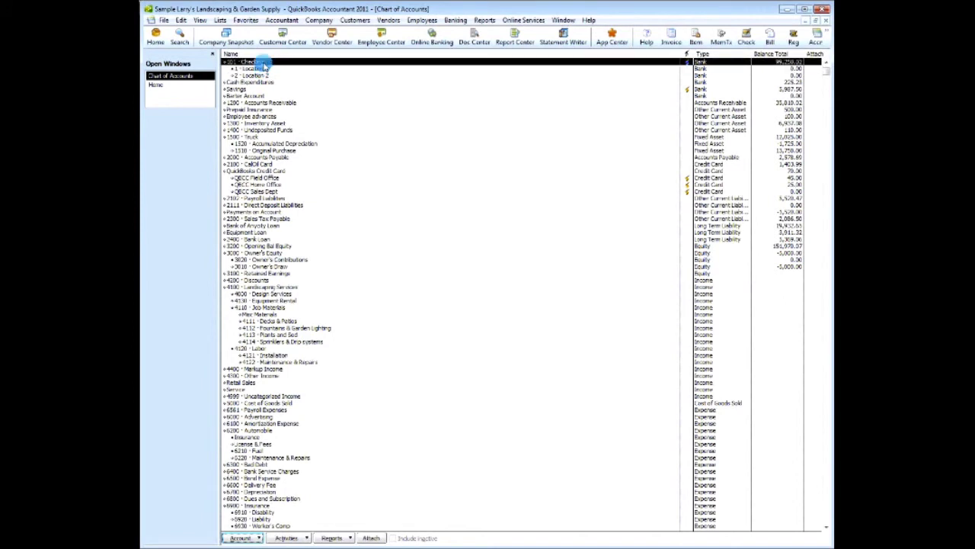
pyautogui.click(256, 75)
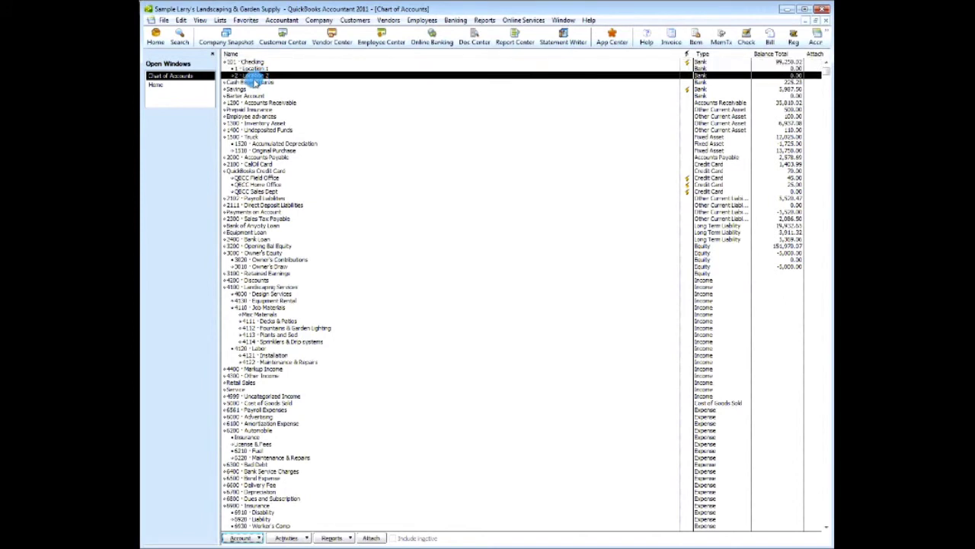